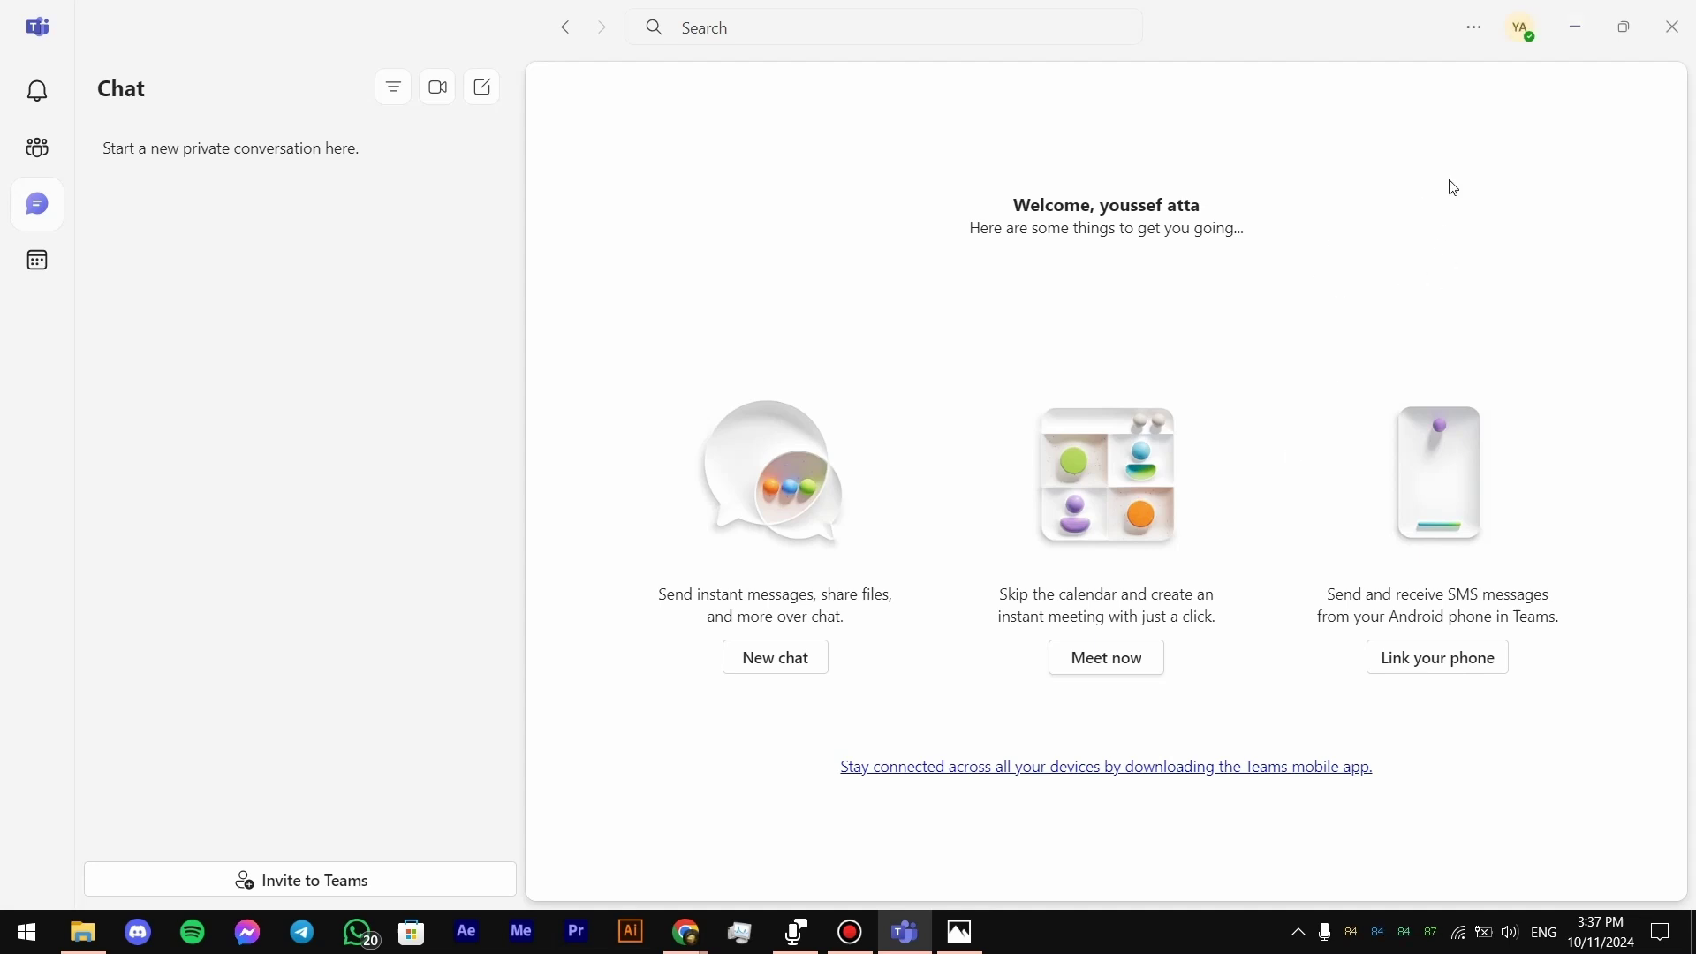
Step: From the avatar's status message settings, open the Out of Office schedule under General settings
{"action": "left_click", "coordinate": [1523, 35]}
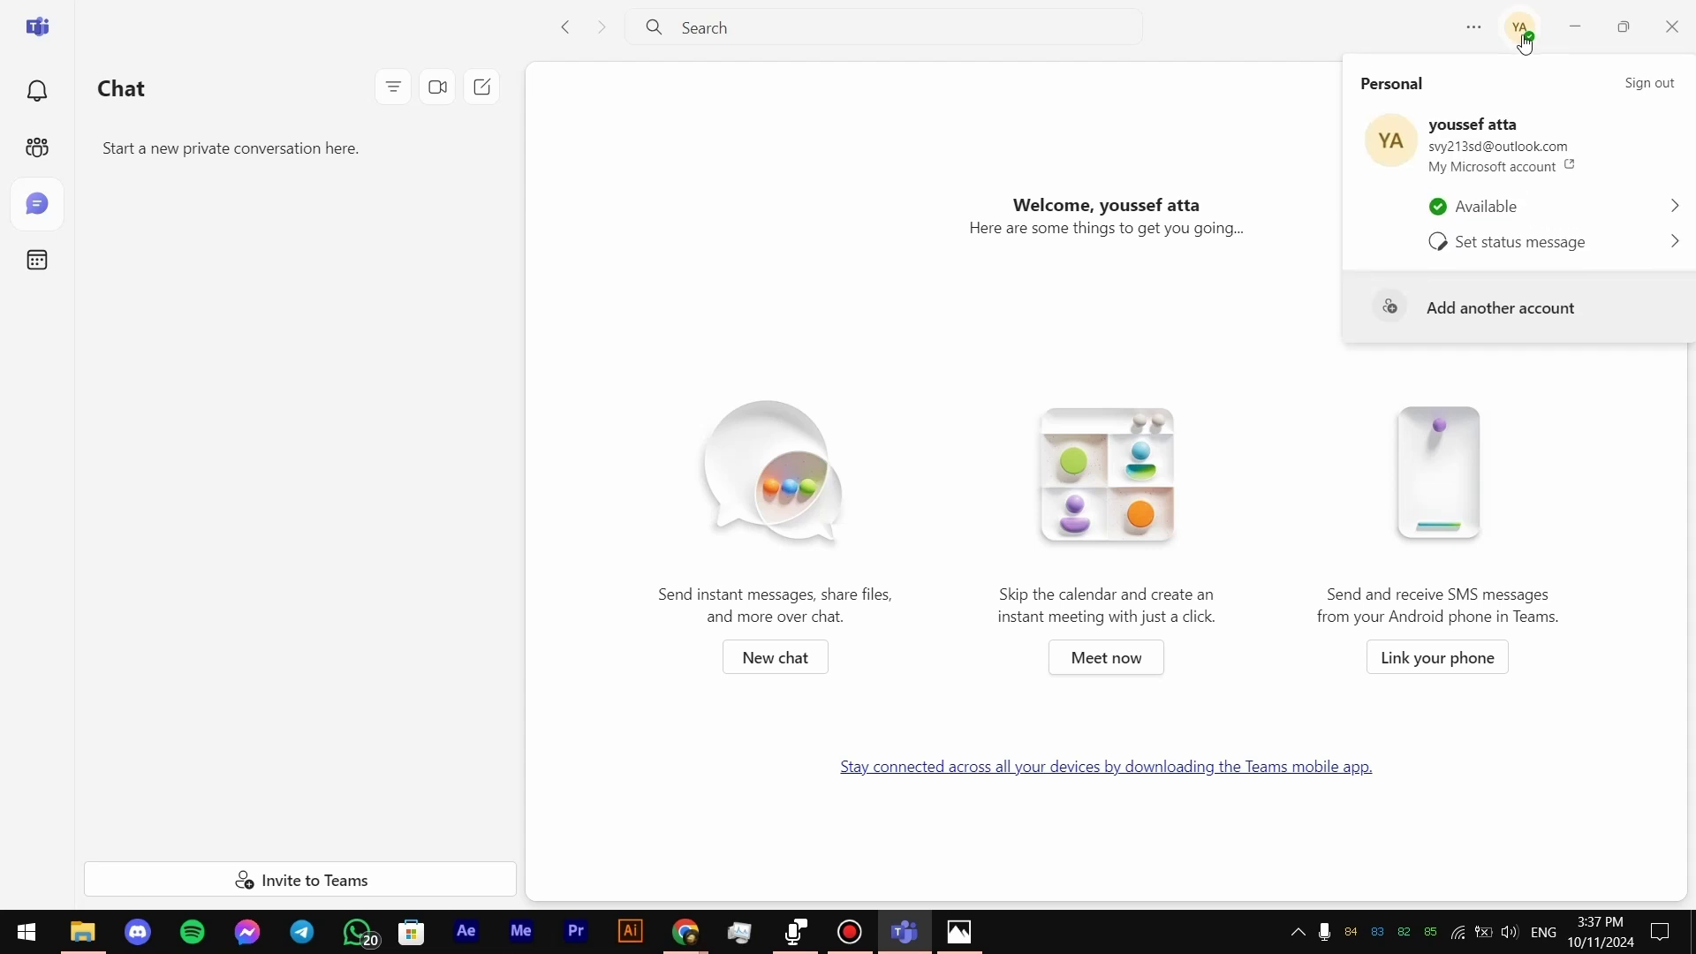
{"action": "left_click", "coordinate": [1527, 244]}
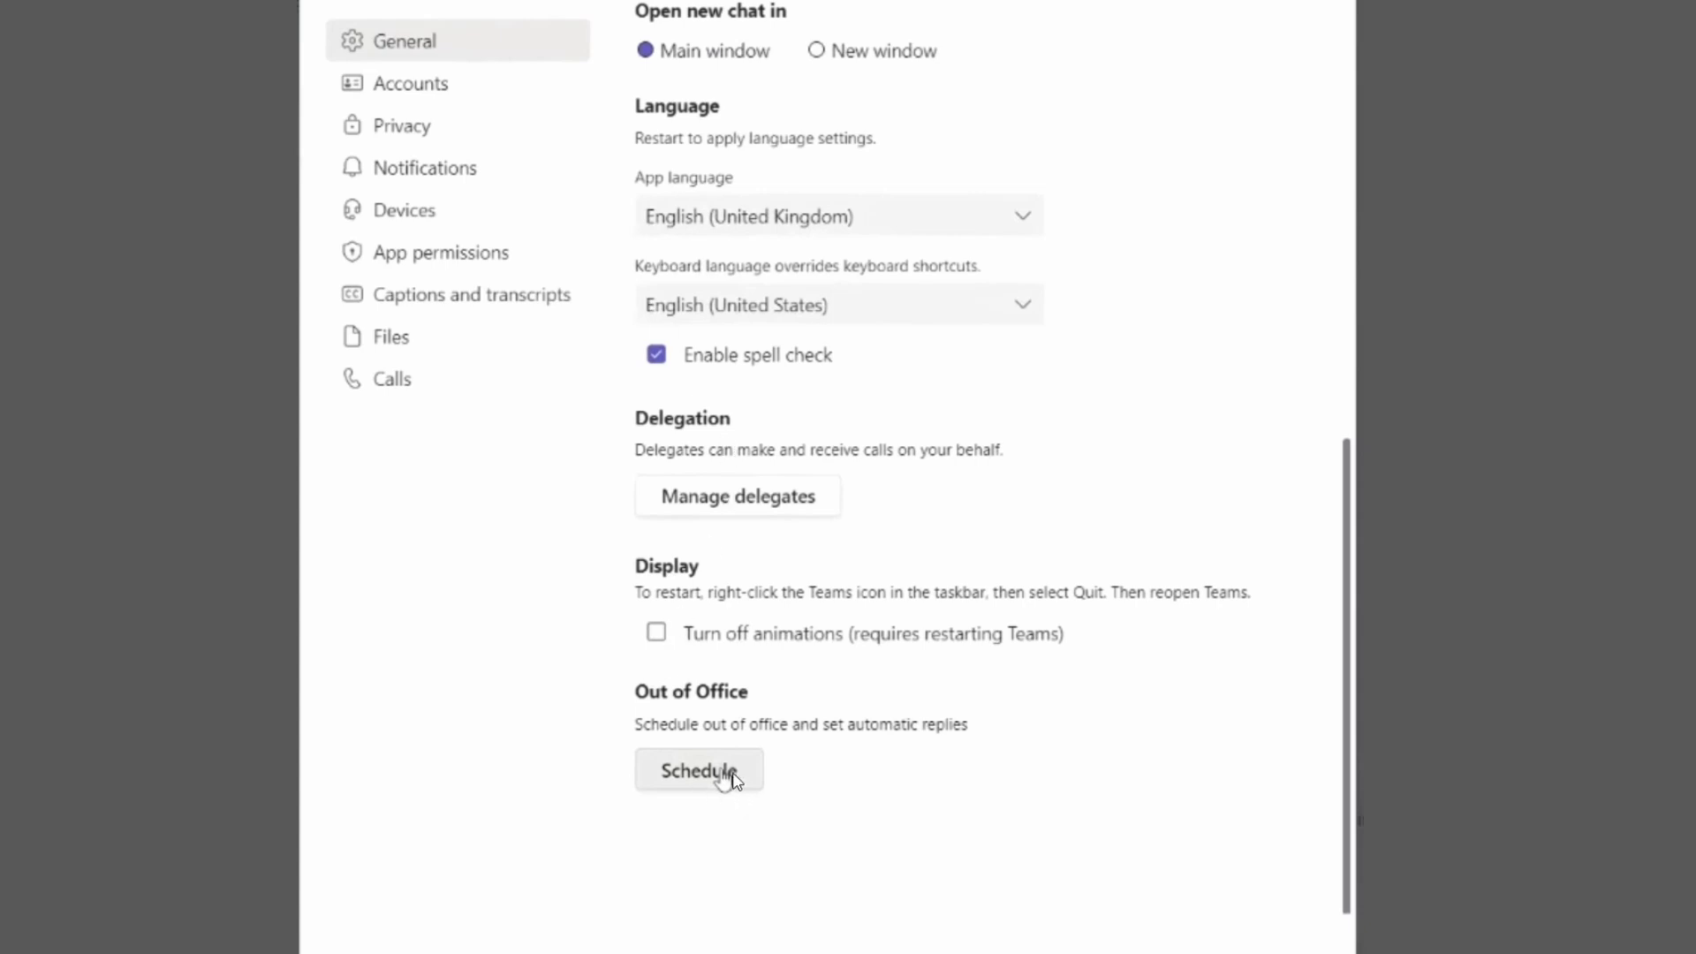
{"action": "left_click", "coordinate": [723, 782]}
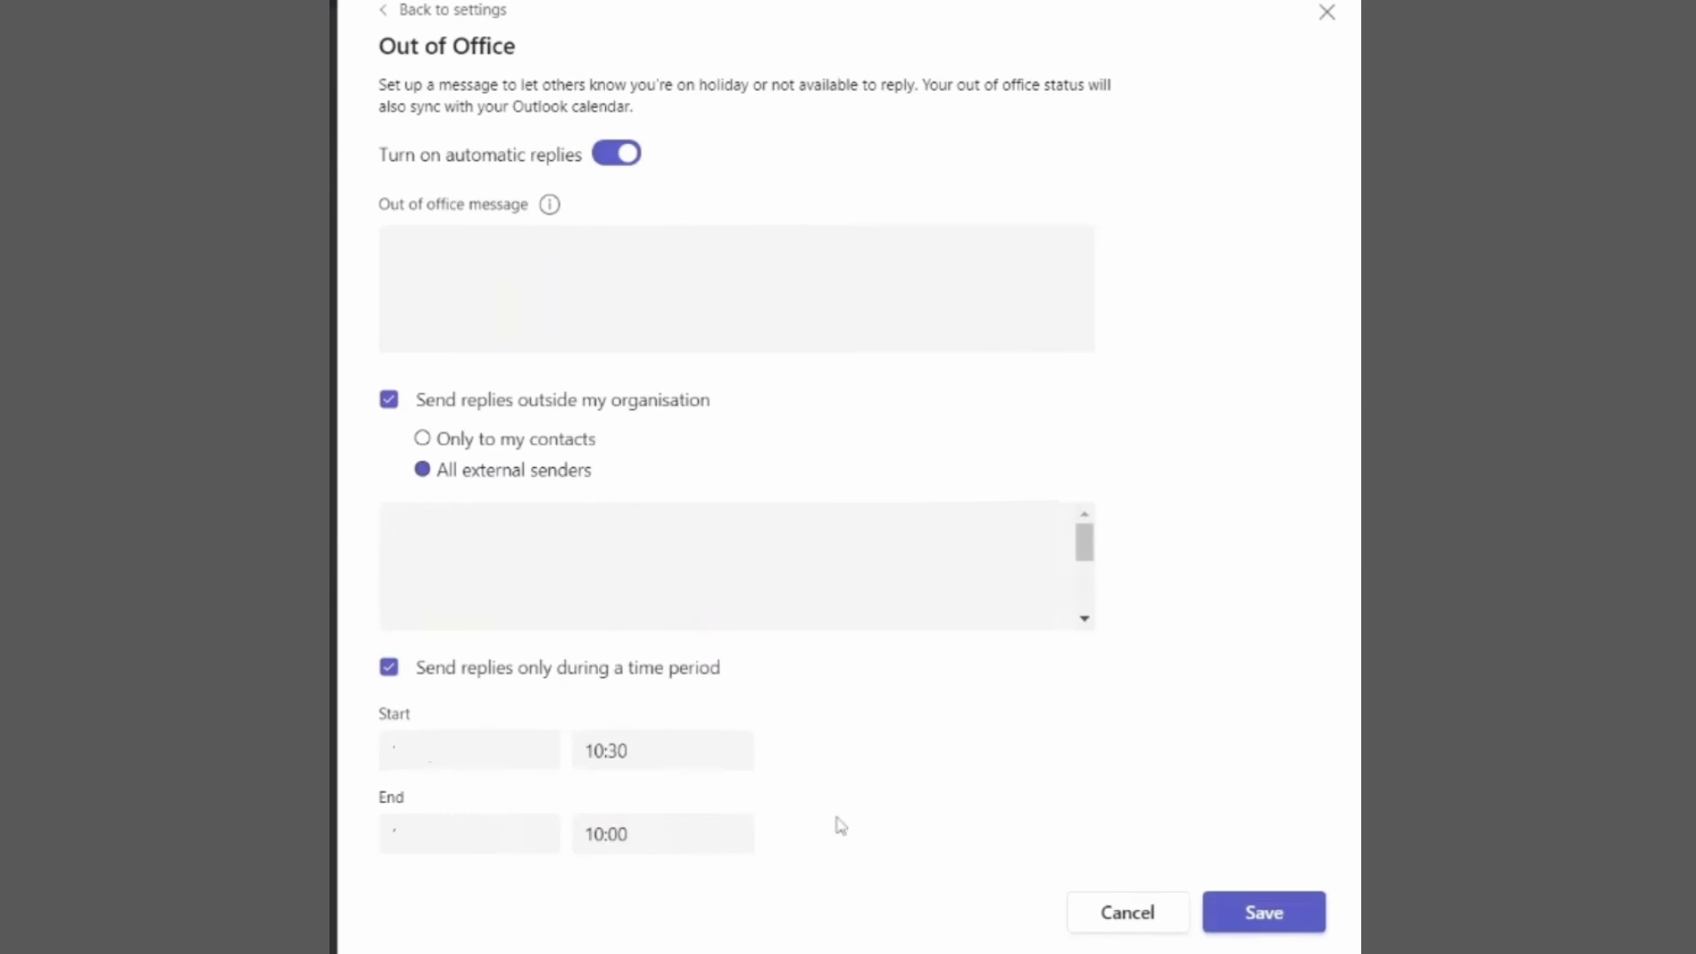
Step: Save the Out of Office automatic replies for external senders
{"action": "left_click", "coordinate": [1270, 914]}
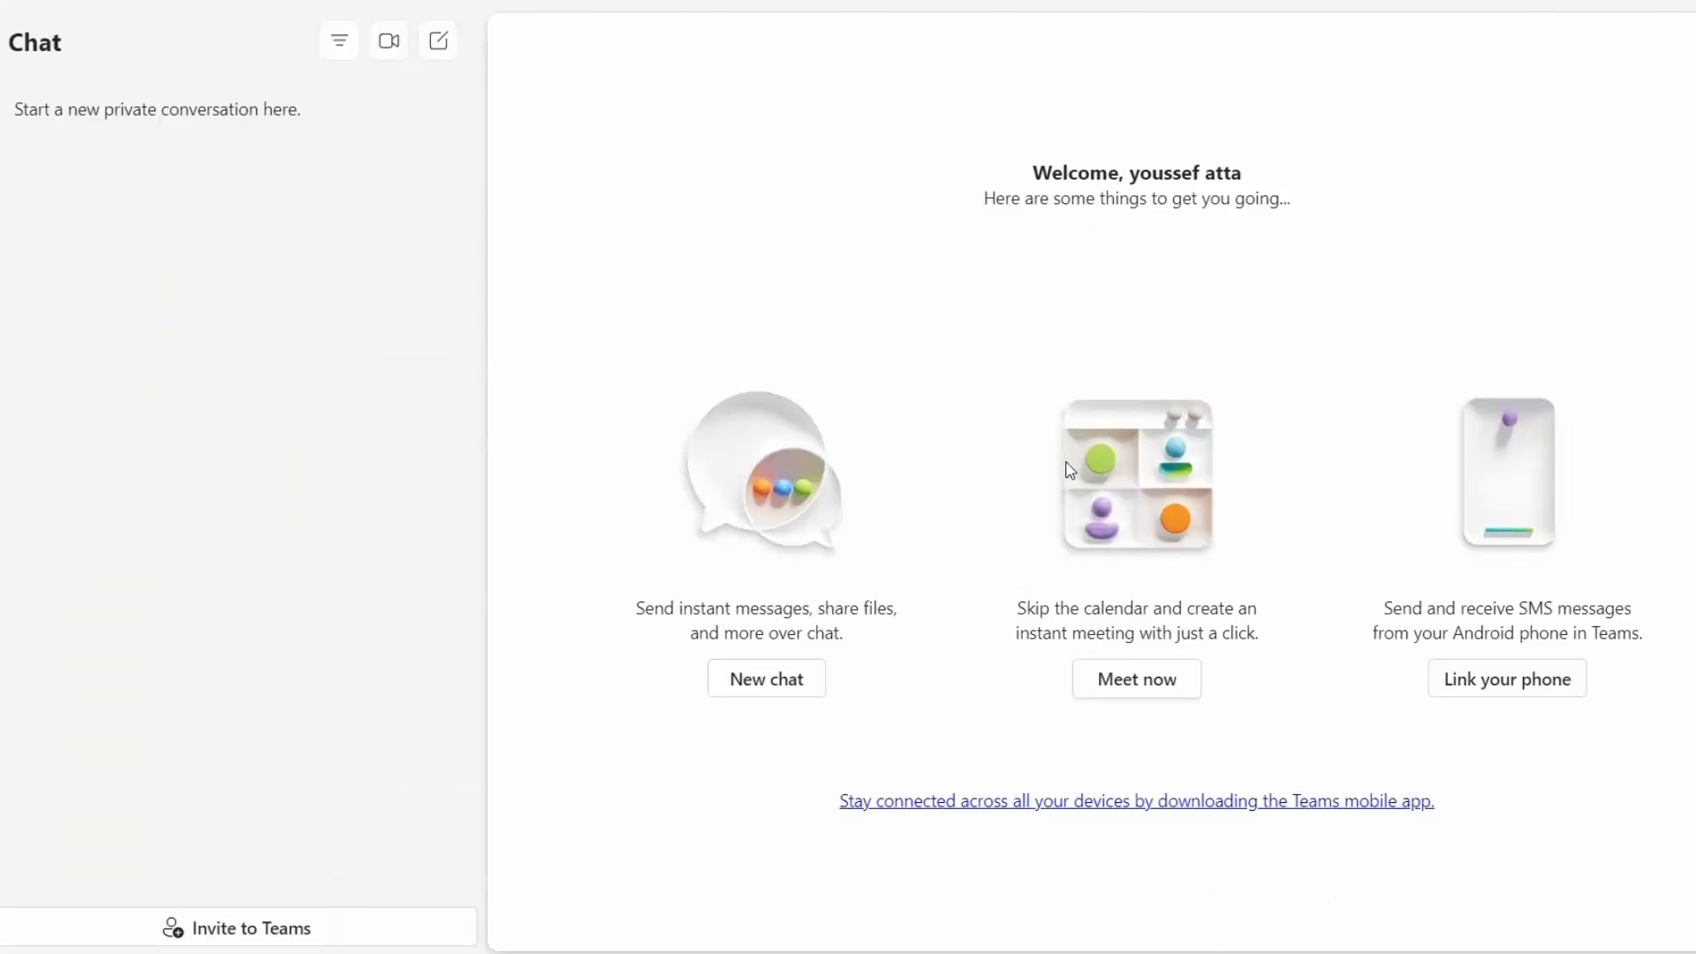